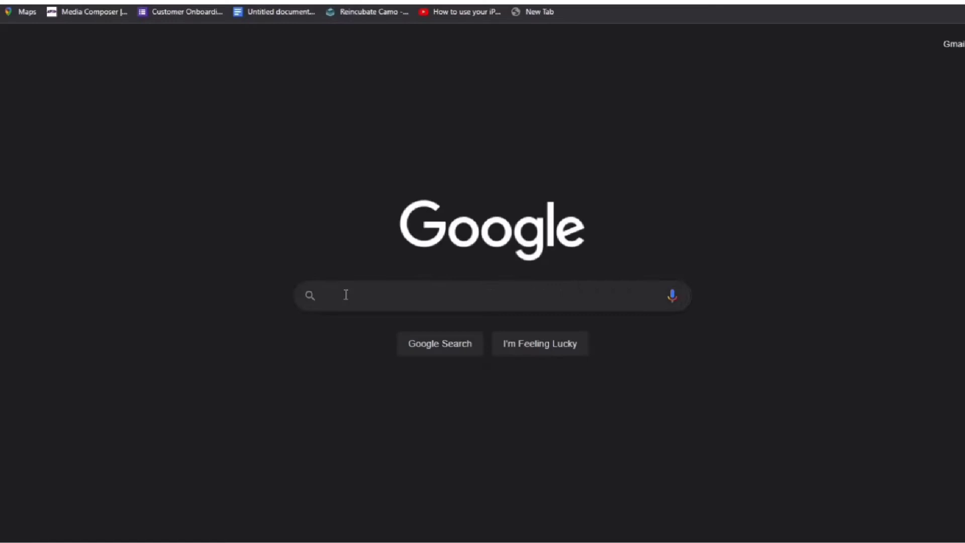
Step: Search Google for 'youtube channel banner size' and copy a size-guide image
click(344, 294)
text(you)
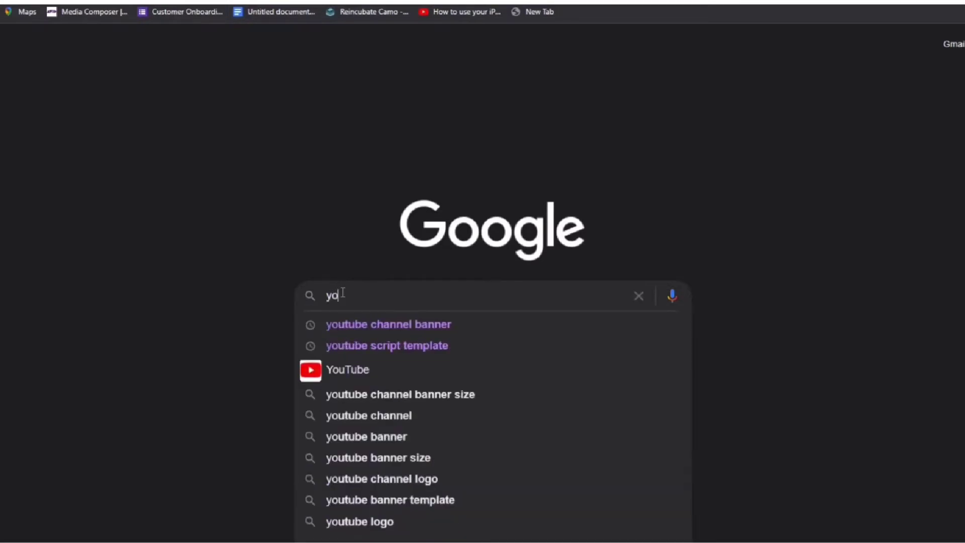
text(tube channel banner size)
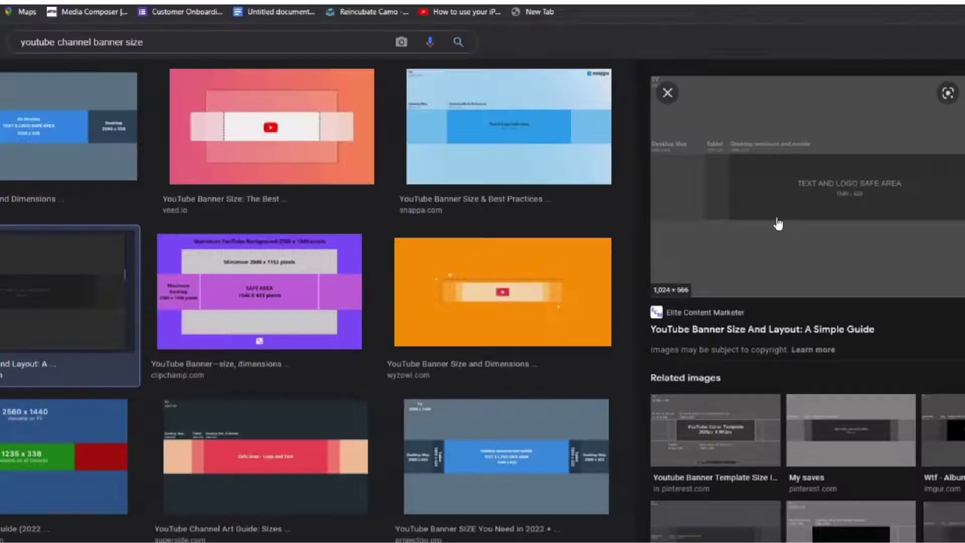
right_click(779, 221)
click(835, 377)
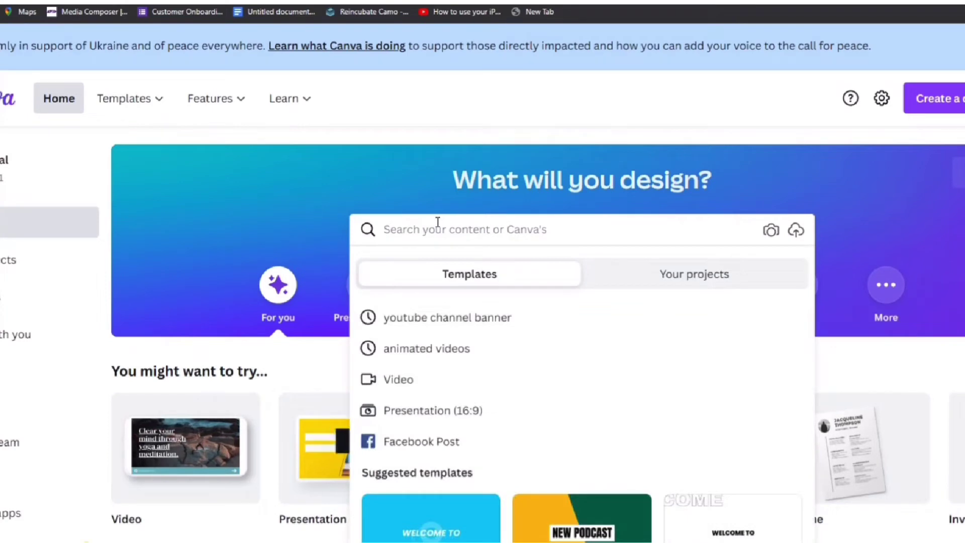
Step: Create a blank YouTube Channel Art design from the 'youtube channel art' search
text(yout)
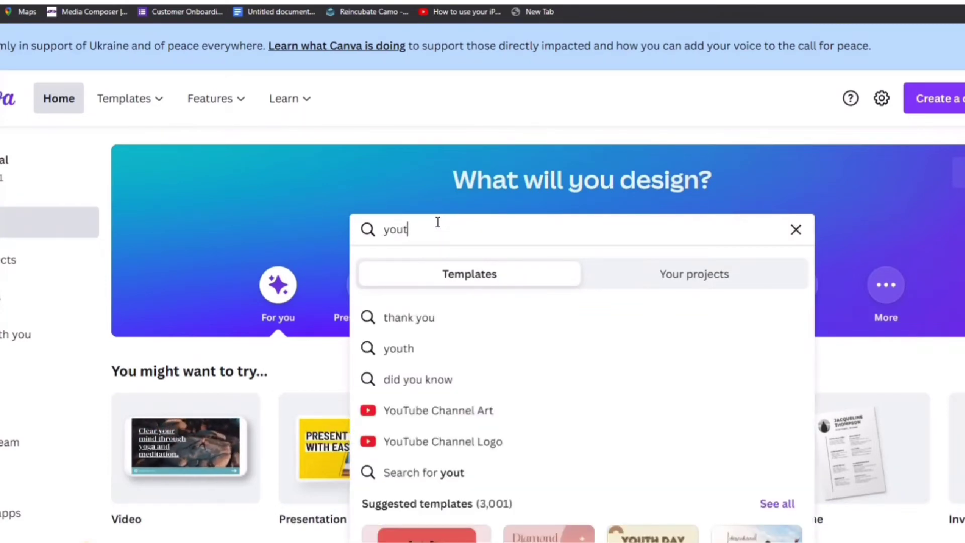
click(472, 411)
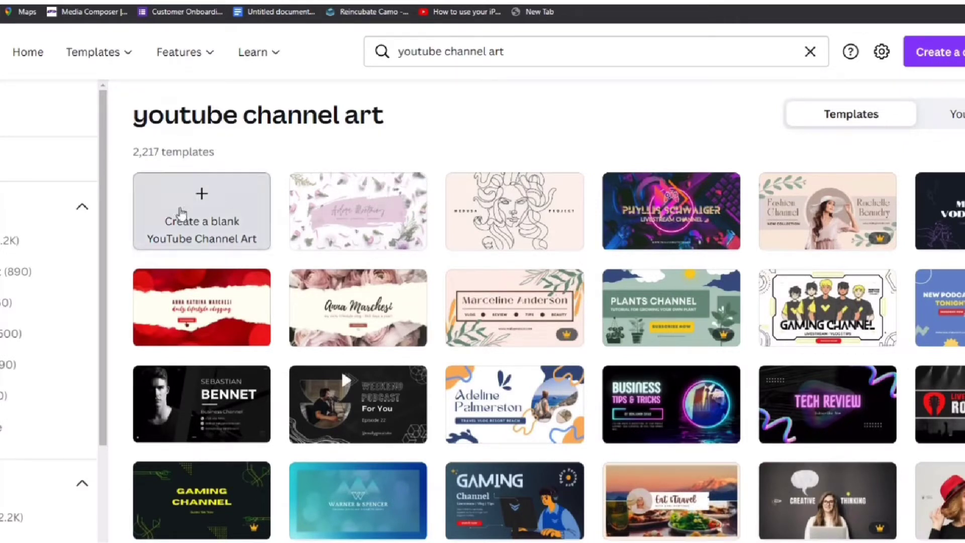
click(181, 213)
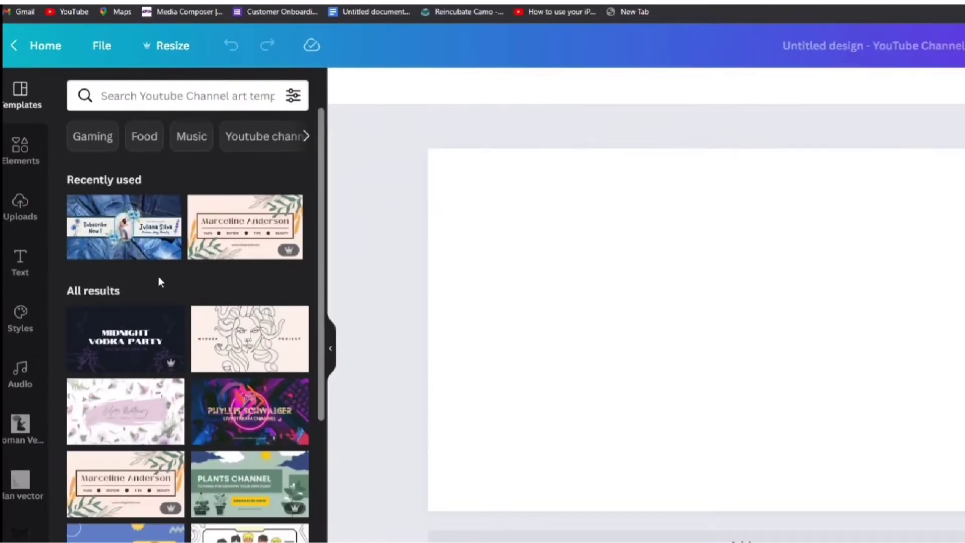
Step: Scroll the Templates panel to locate the Rock 'N Roll concert template
scroll(152, 282, down, 3)
scroll(153, 289, down, 2)
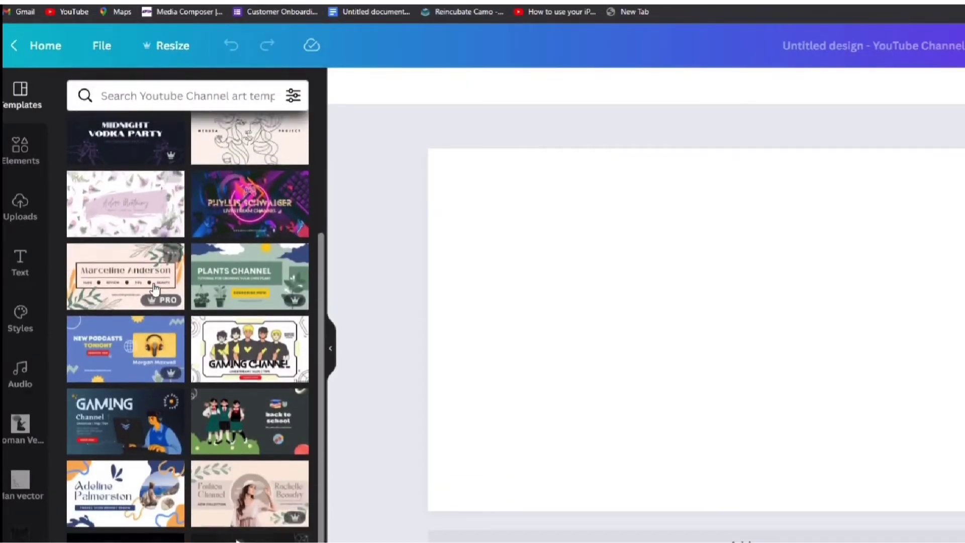
scroll(154, 289, down, 1)
scroll(139, 299, down, 1)
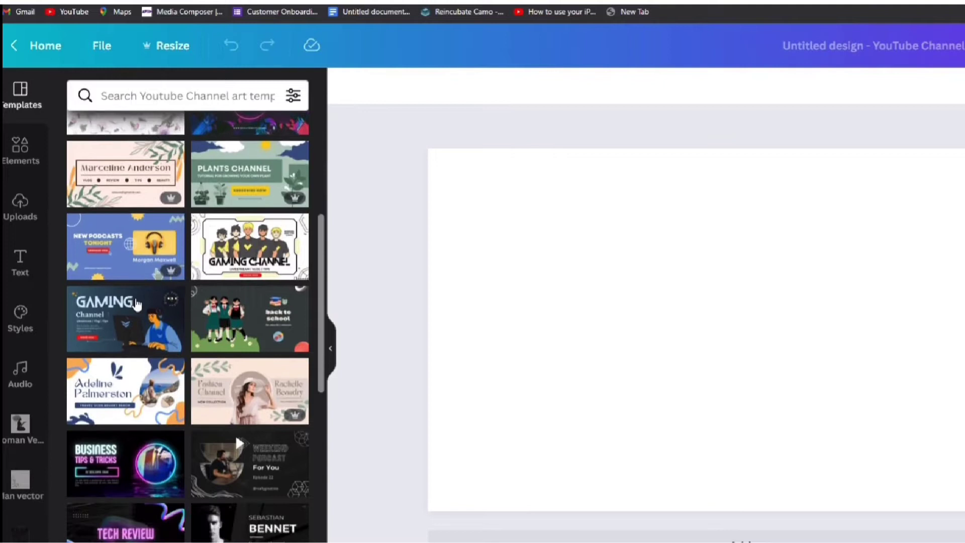
scroll(136, 302, down, 1)
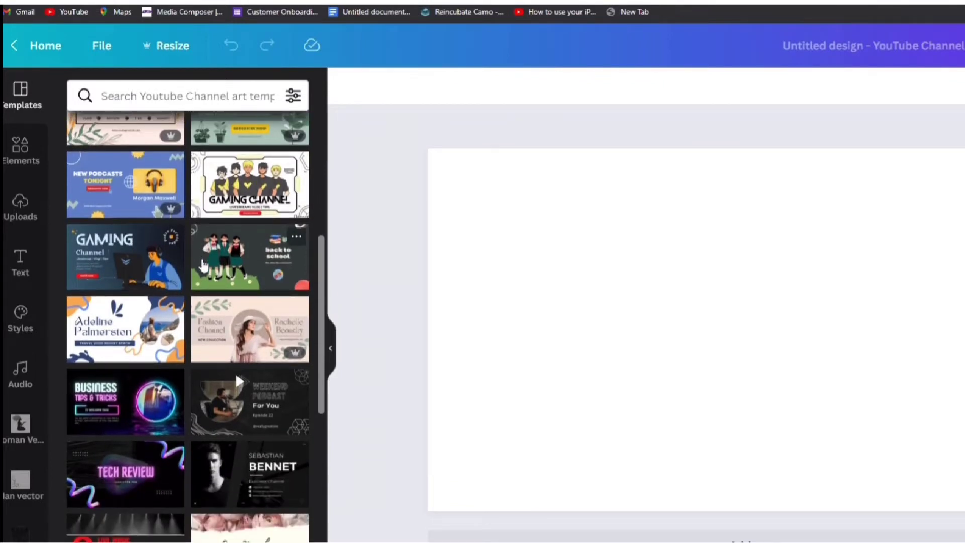
scroll(203, 264, down, 1)
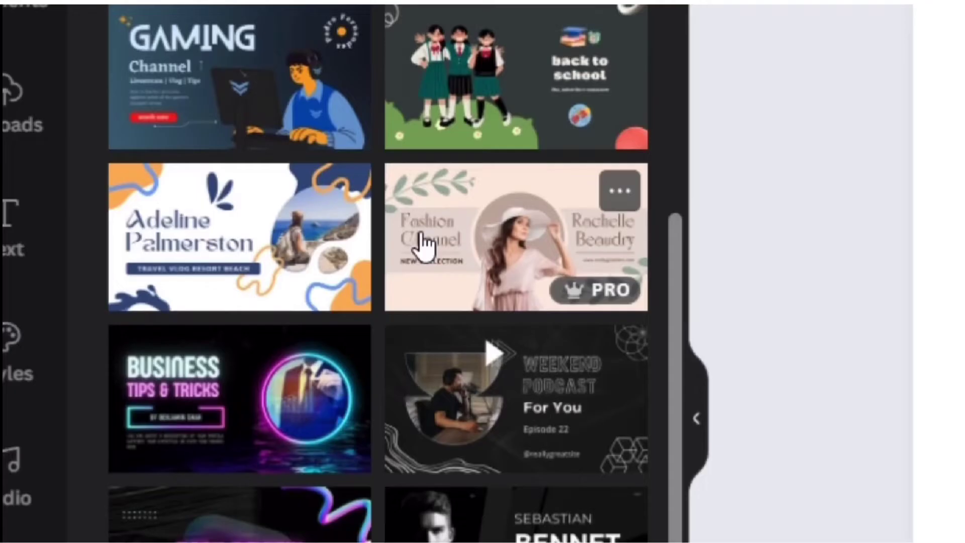
scroll(423, 244, up, 4)
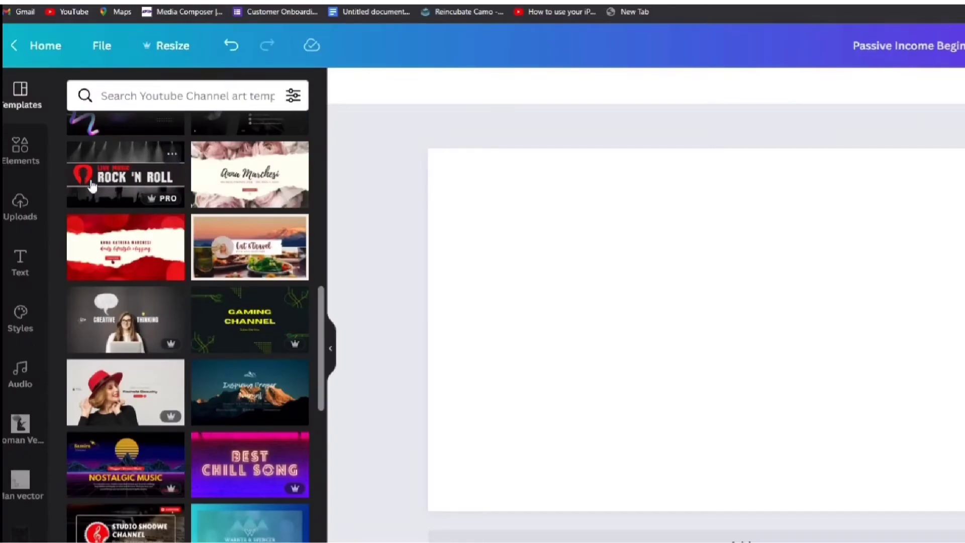
Step: Apply the Rock 'N Roll template and change LIVE MUSIC to 'PASSIVE INCOME BEGINNER' on one line
click(92, 186)
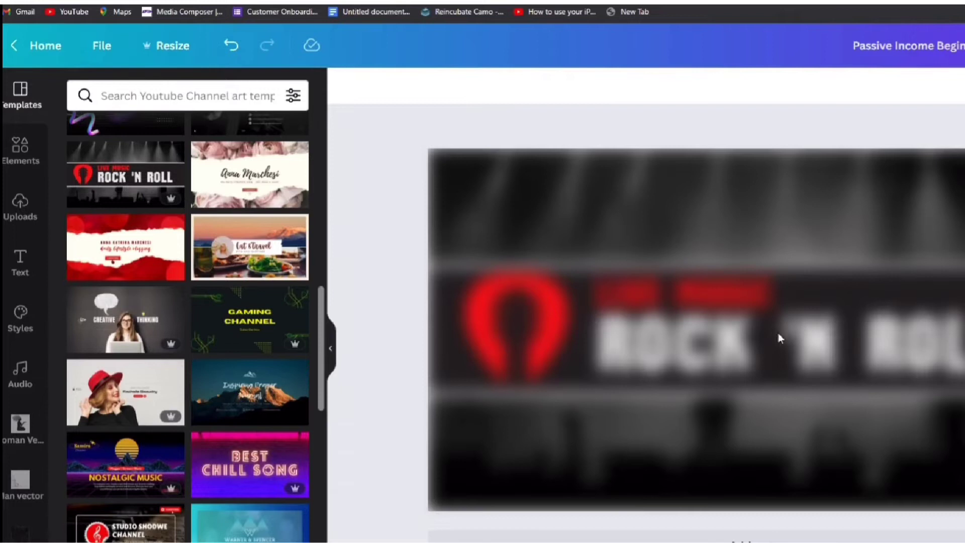
click(672, 296)
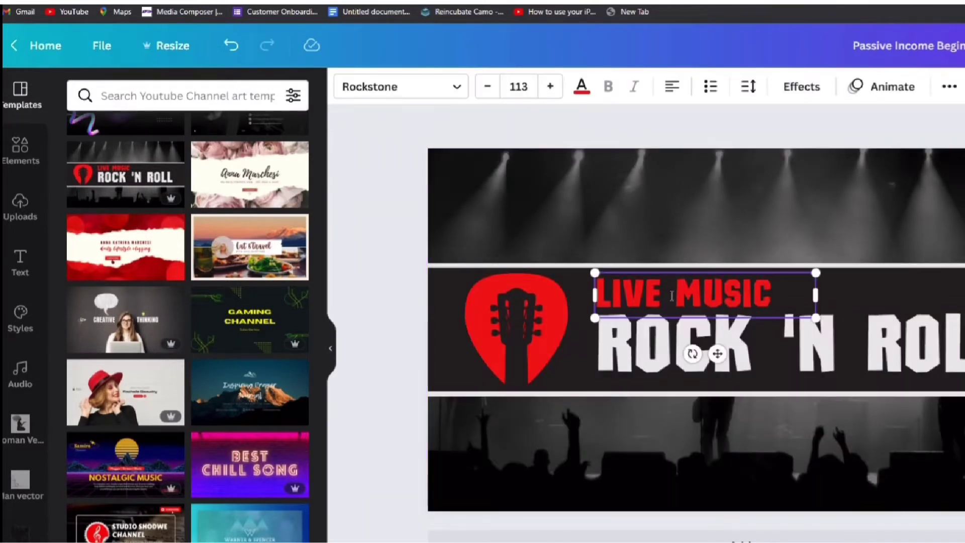
click(671, 295)
text(PASSIVE)
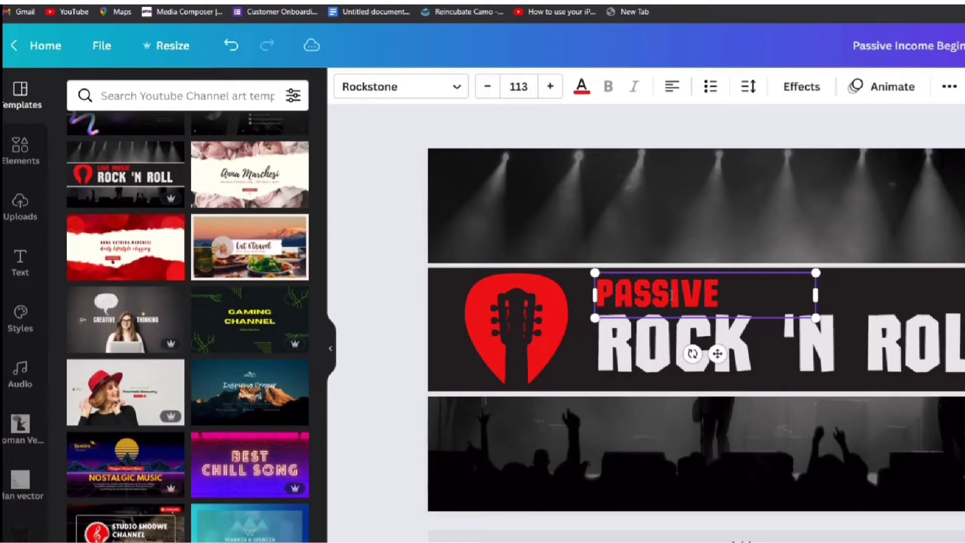
text( INCOME)
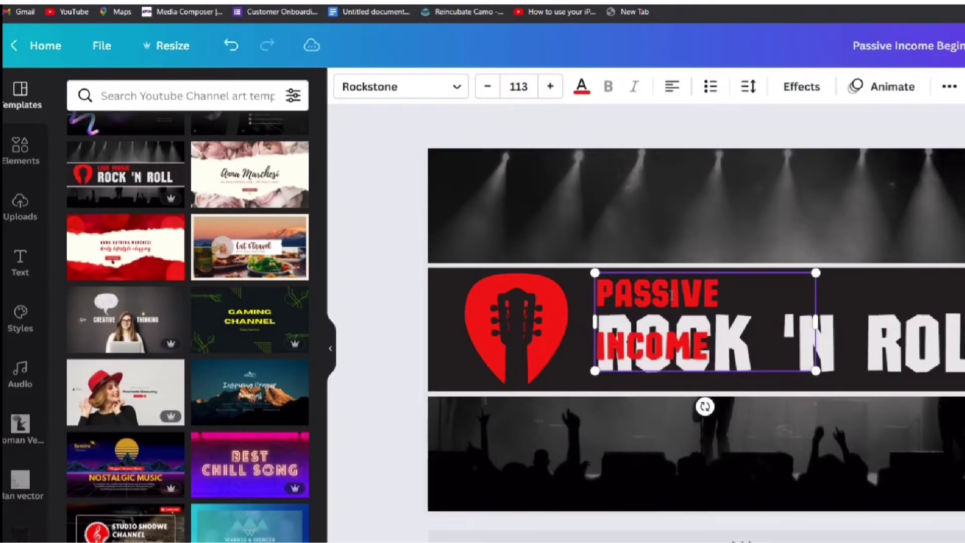
text( BEGINNER)
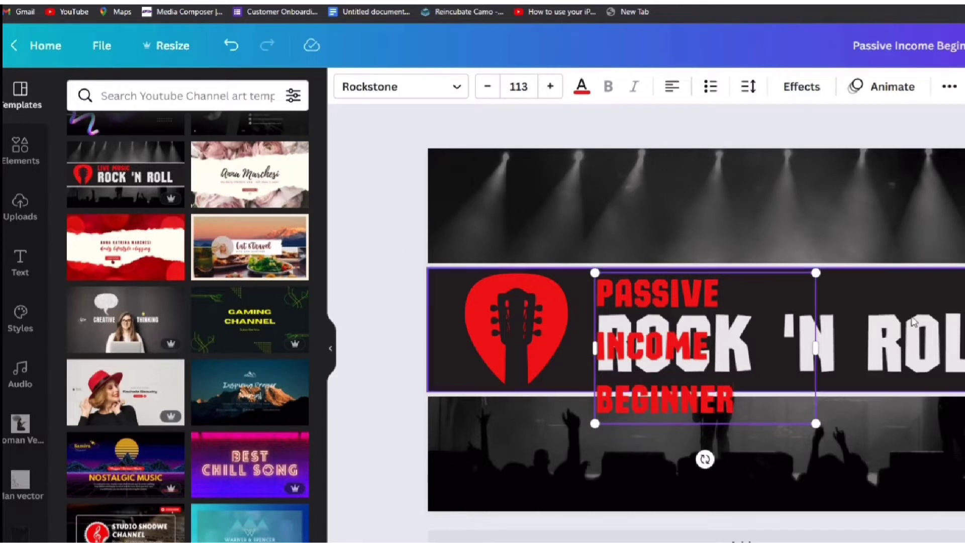
drag(815, 348, 955, 348)
Step: Replace ROCK 'N ROLL with 'MAKE MONEY ONLINE', move it up and enlarge it to 152
double_click(875, 365)
text(MAKE MONEY ONLINE)
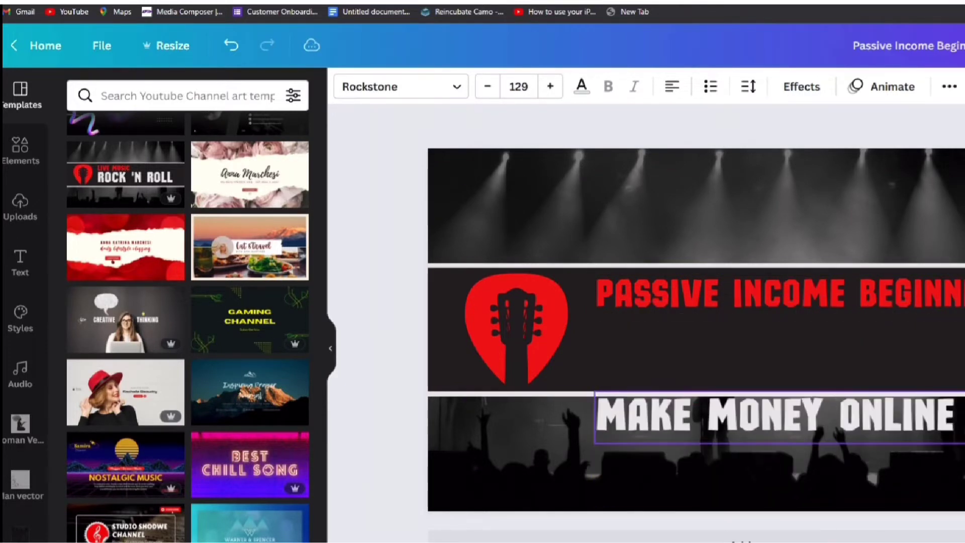
drag(912, 414, 930, 340)
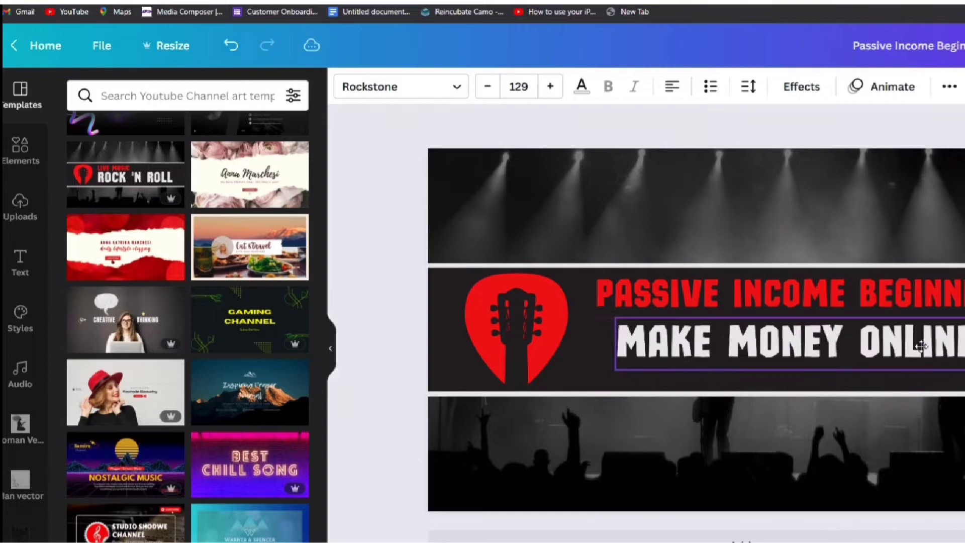
click(797, 346)
drag(615, 369, 596, 383)
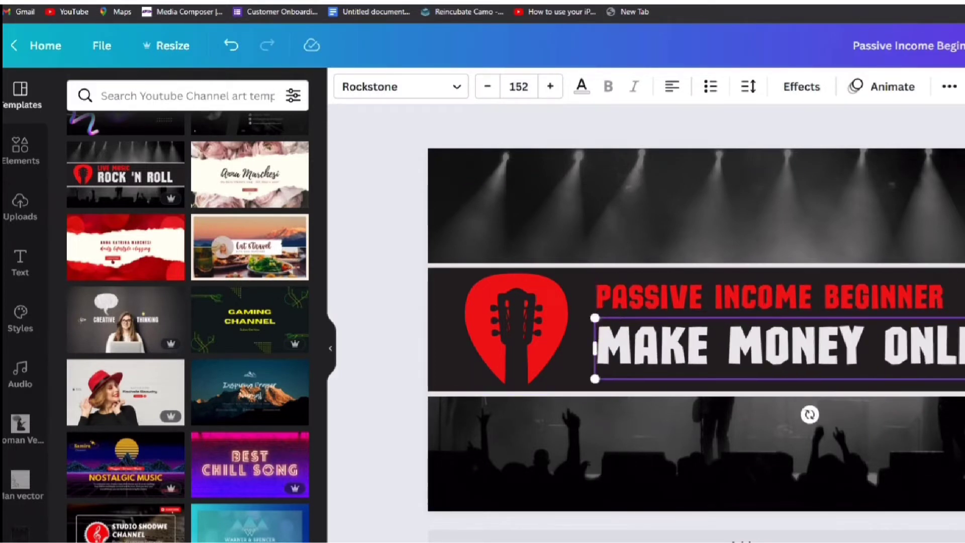
click(409, 330)
click(490, 314)
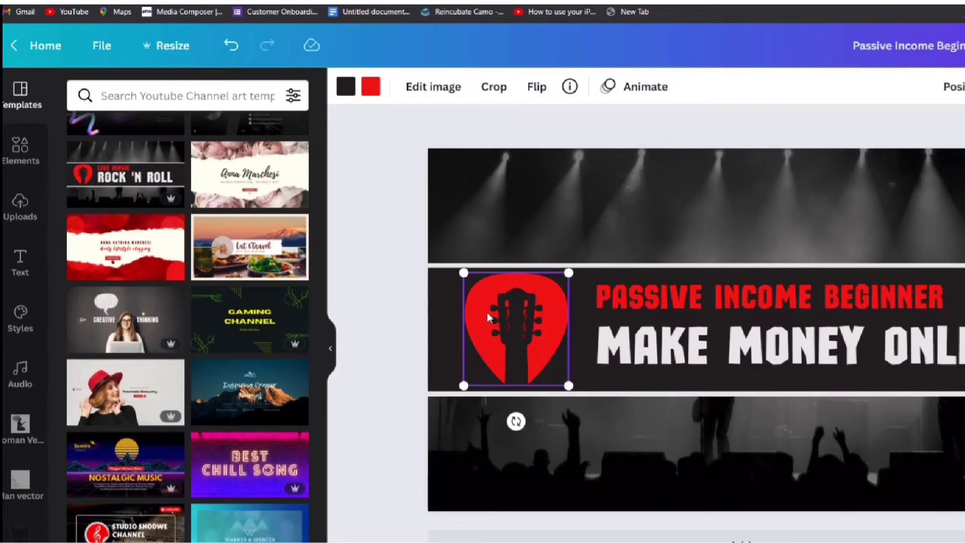
Step: Replace the guitar-pick logo with a laptop-worker illustration from a 'WORKING' search, scaled at the left
key(Delete)
click(27, 150)
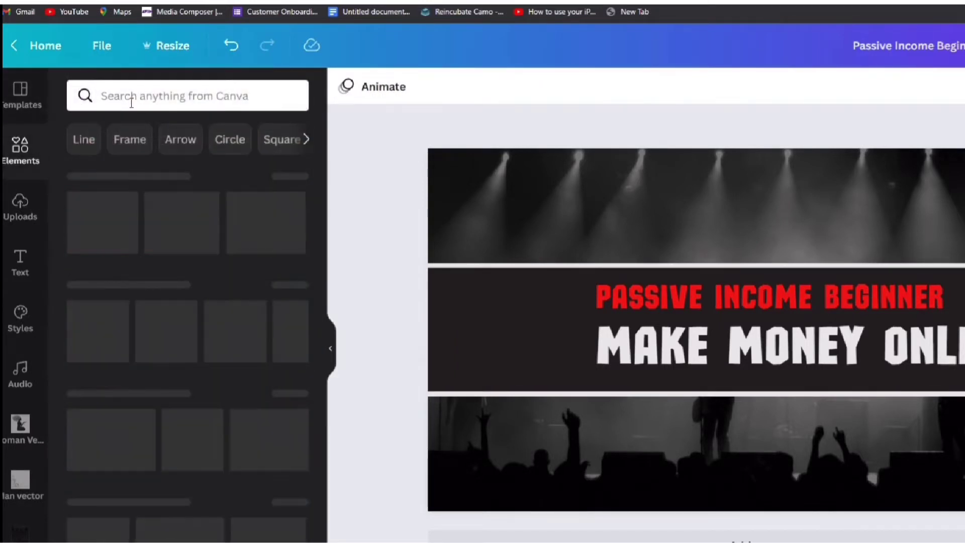
click(142, 96)
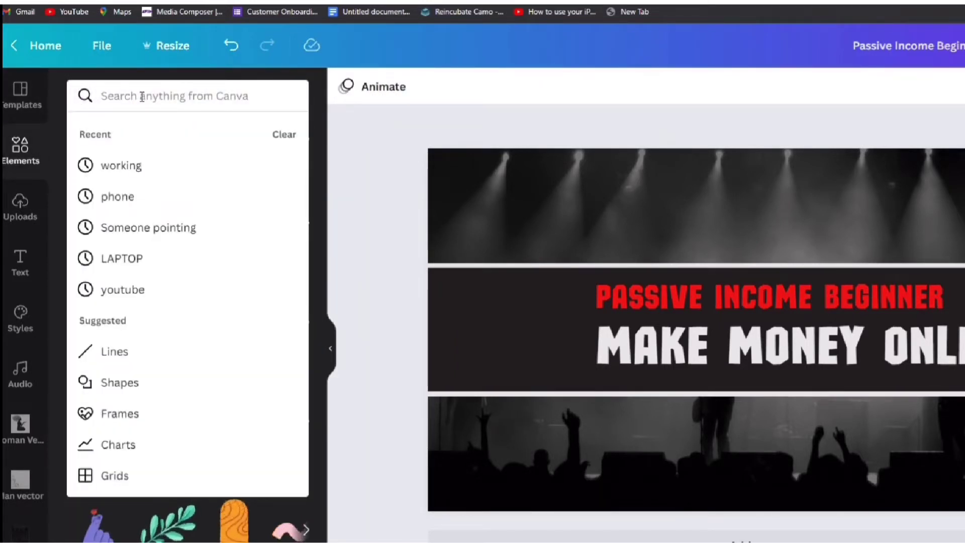
text(WORKING)
key(Return)
click(171, 322)
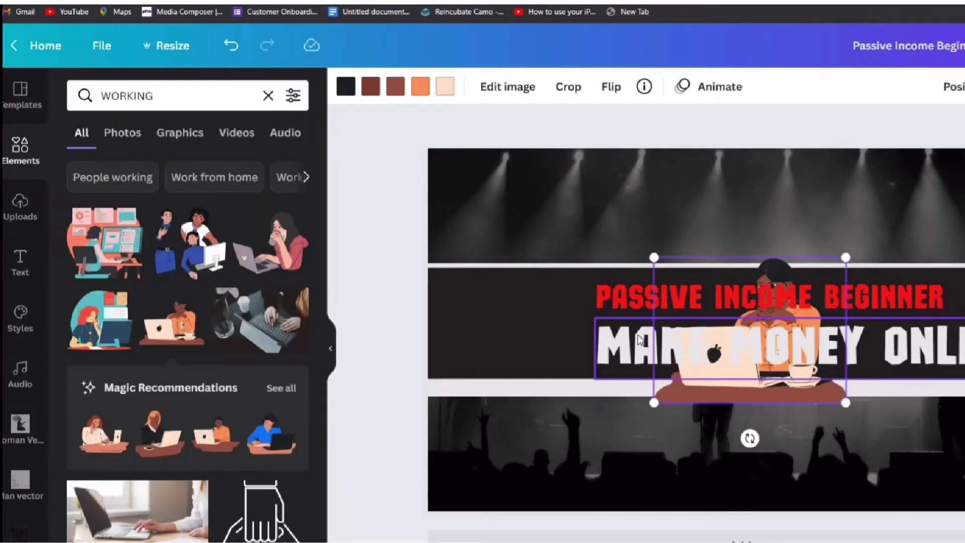
drag(743, 263, 524, 269)
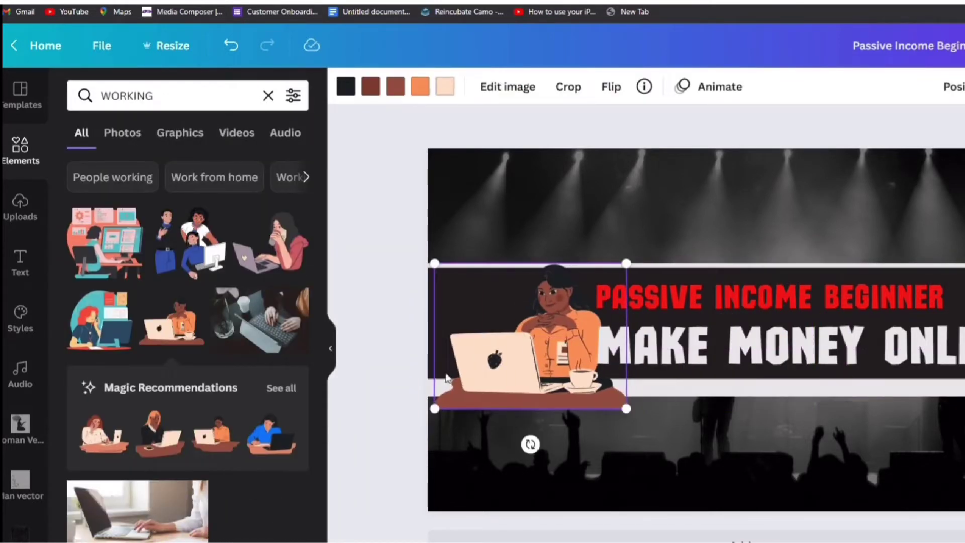
drag(431, 407, 485, 377)
Step: Delete the stage photos around the banner, leaving white above and below
click(796, 345)
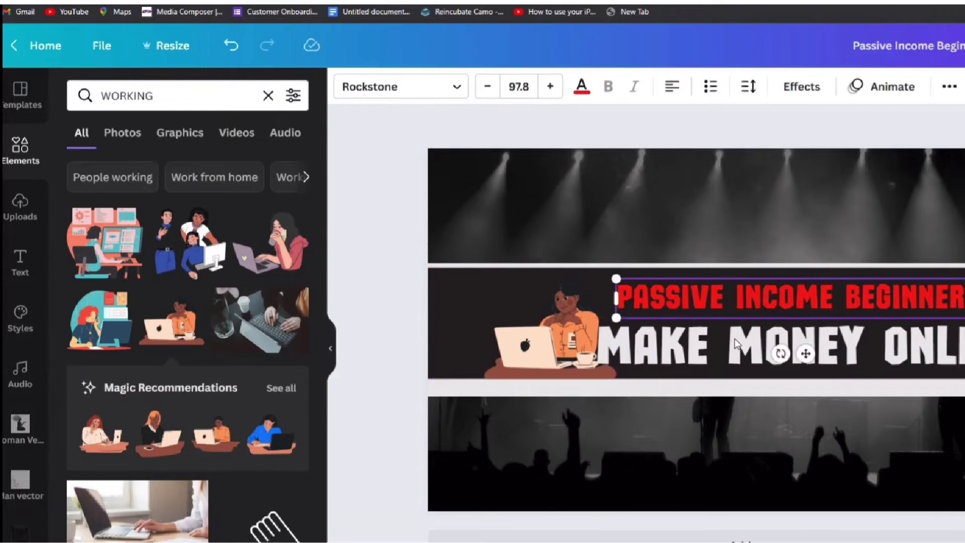
click(707, 209)
key(Delete)
click(752, 379)
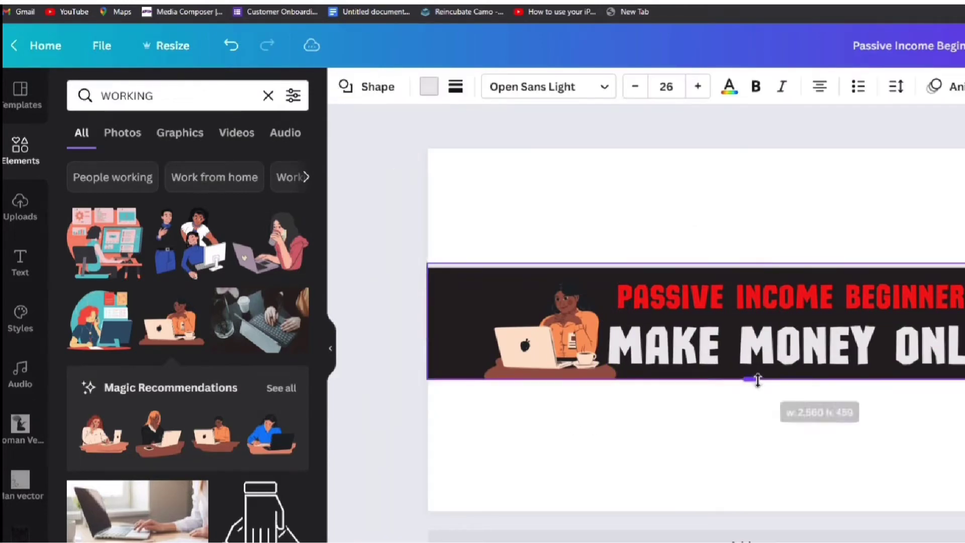
Step: Place the uploaded banner size-guide image and stretch it to fill the page
click(575, 211)
click(533, 307)
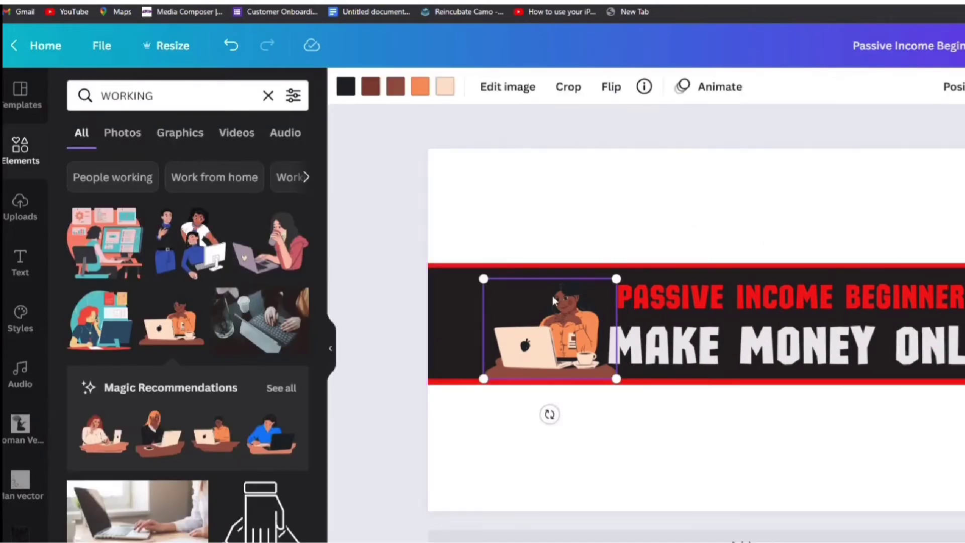
click(20, 203)
drag(75, 274, 539, 173)
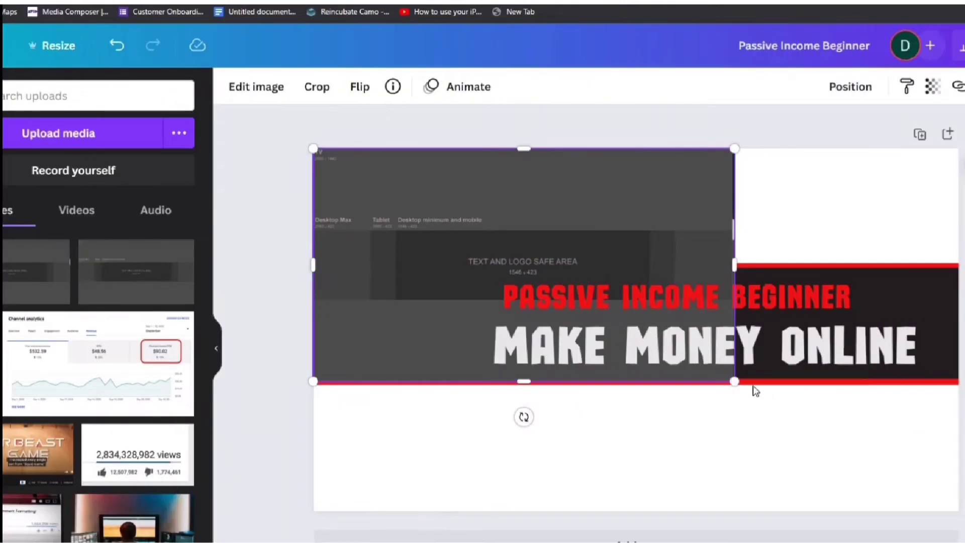
drag(734, 381, 957, 520)
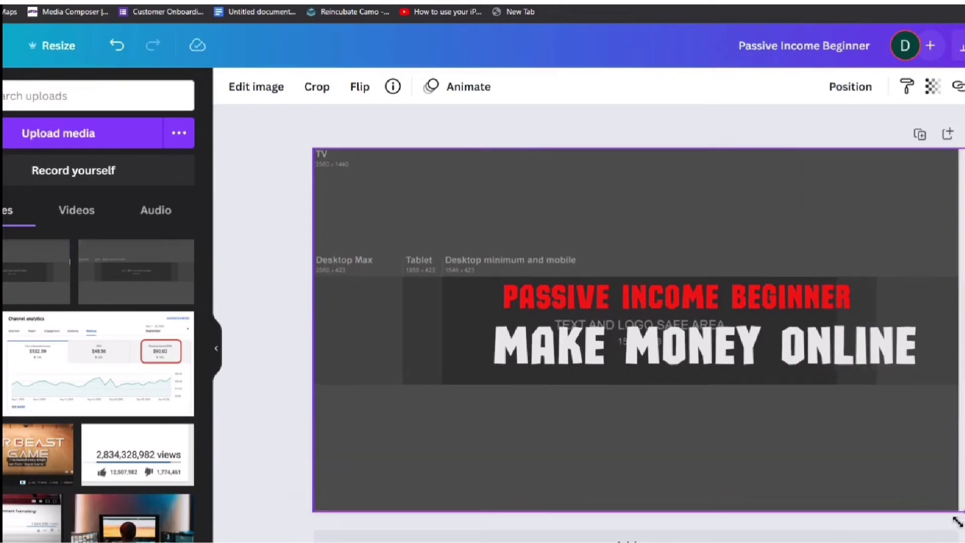
Step: Set the guide image's transparency to 60 and send it behind the banner
click(933, 87)
drag(910, 245, 819, 237)
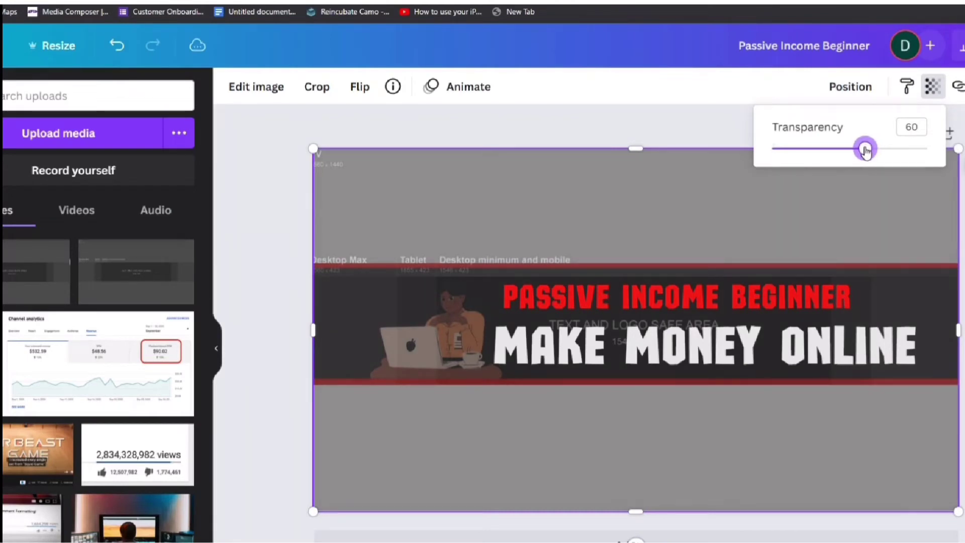
click(821, 256)
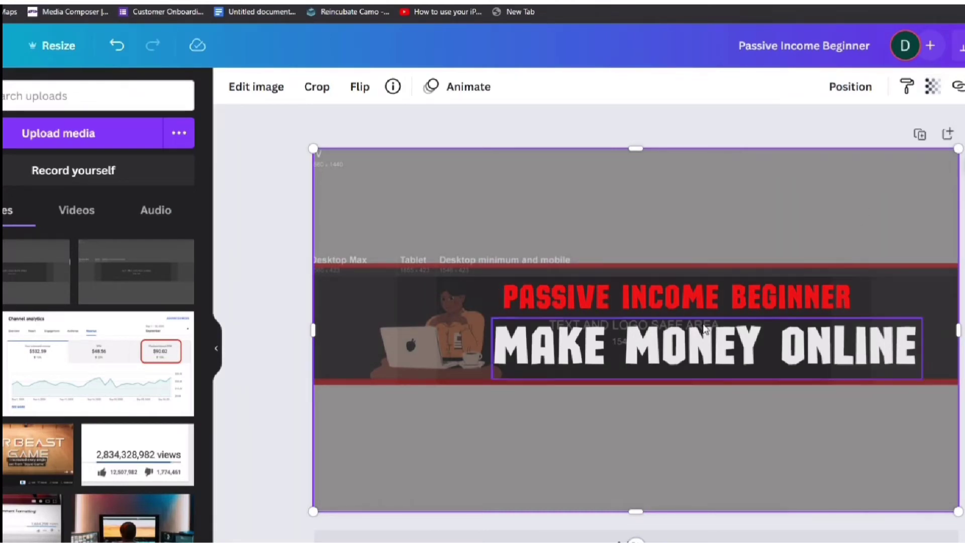
click(850, 86)
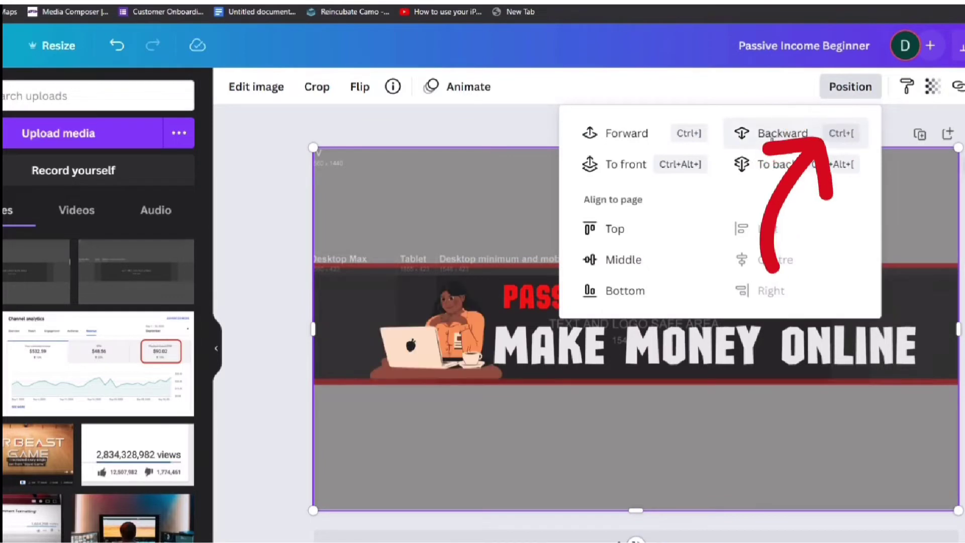
click(771, 137)
click(903, 195)
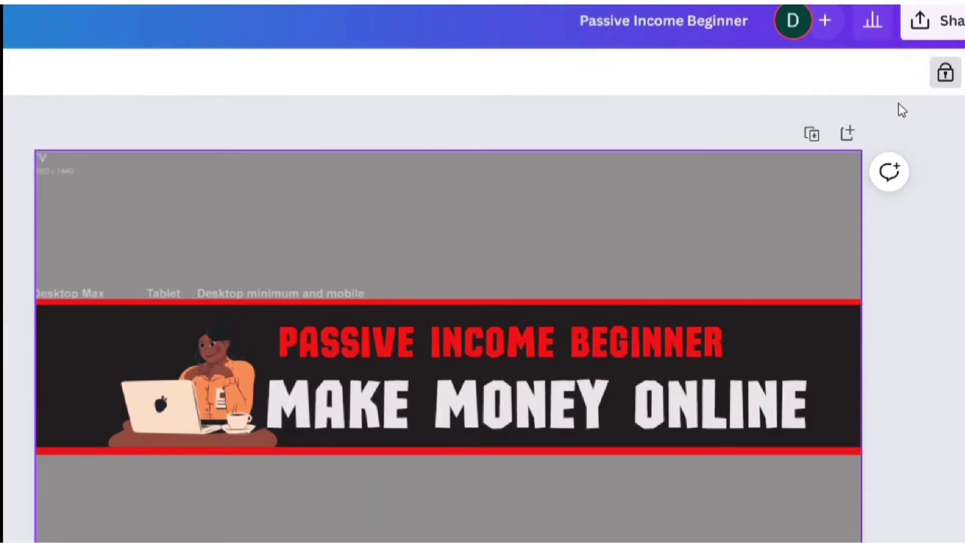
Step: Scale down the banner group and move it into the guide's central safe area beside the illustration
drag(871, 422, 652, 262)
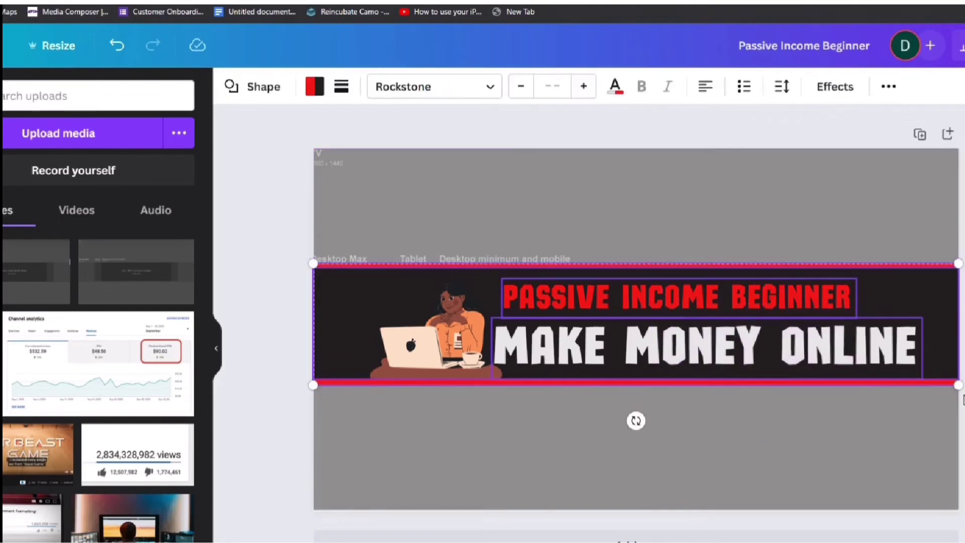
drag(958, 385, 864, 363)
click(868, 363)
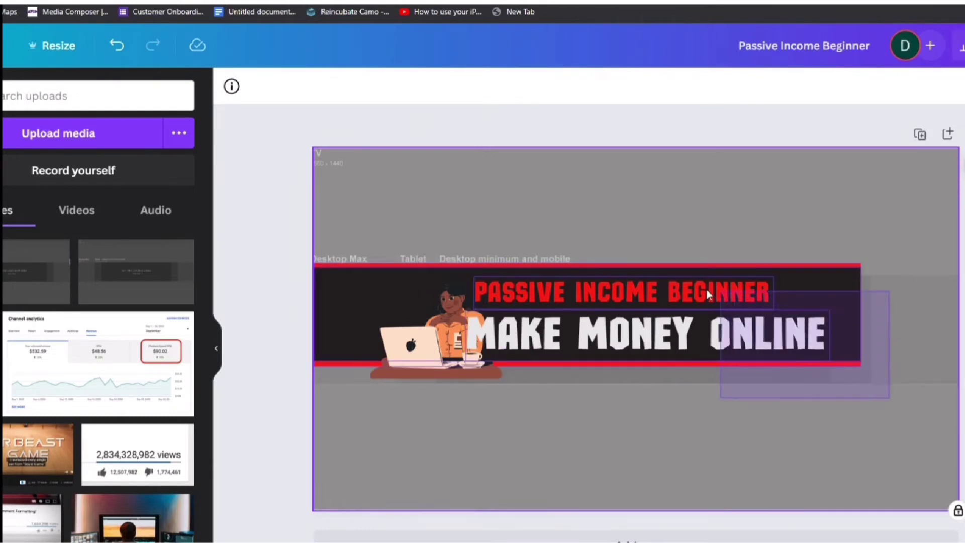
drag(710, 339, 764, 350)
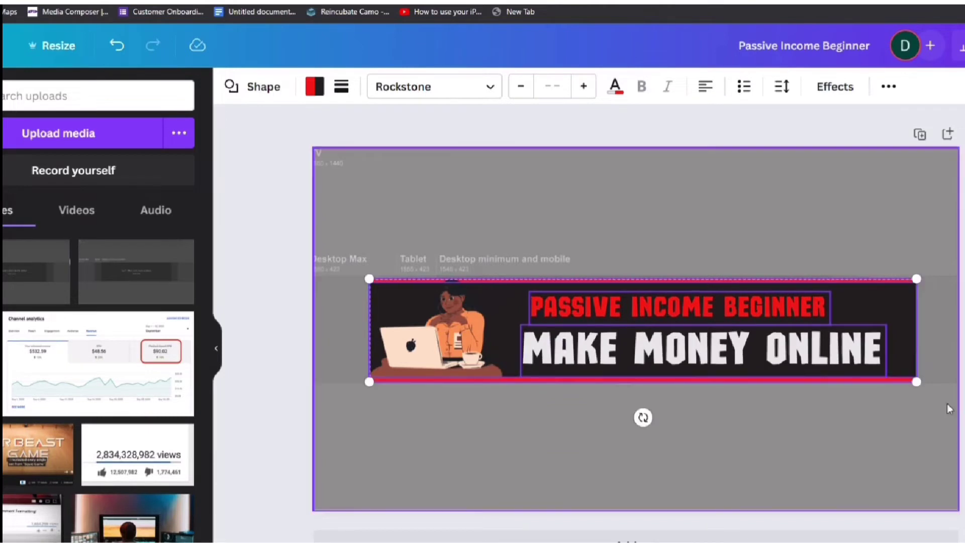
drag(916, 381, 800, 360)
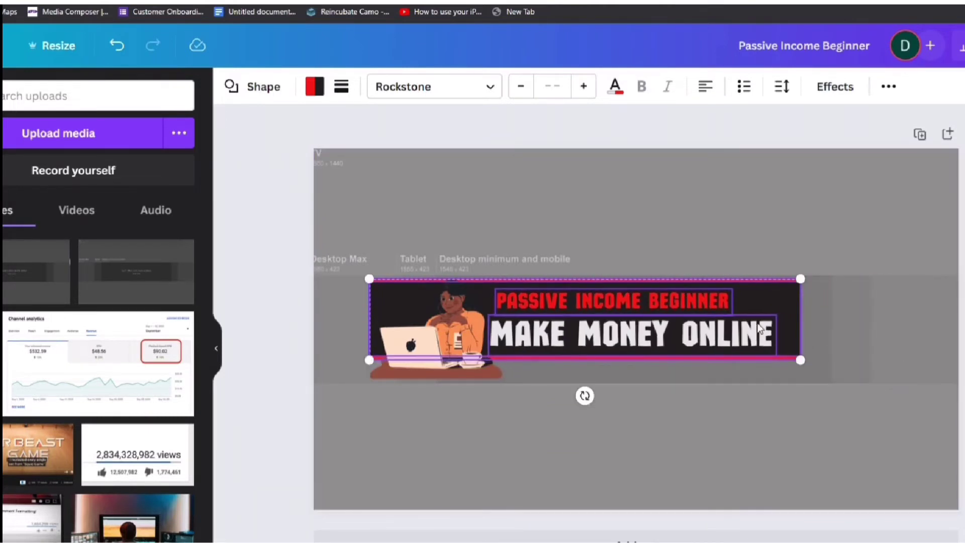
drag(760, 329, 854, 370)
click(662, 238)
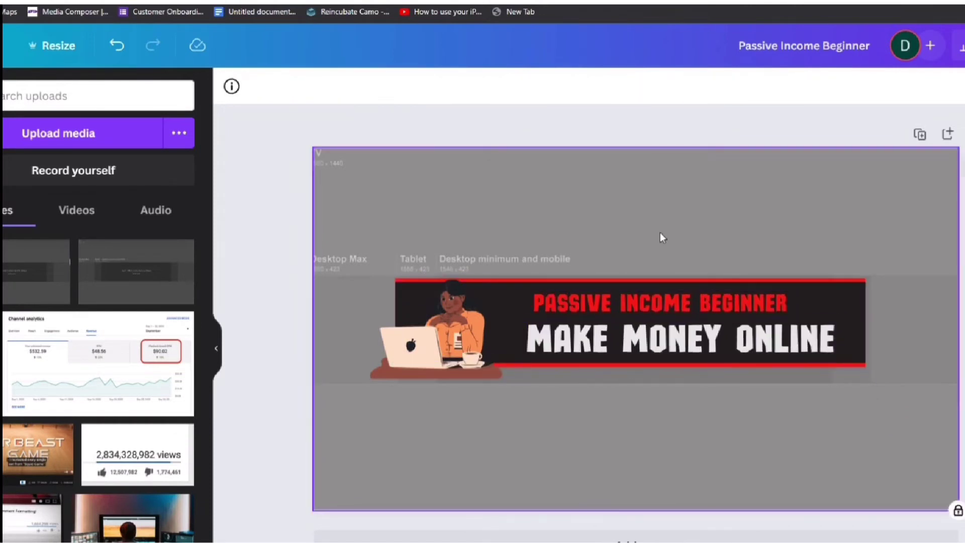
Step: Delete the dark banner background and resize the laptop-worker illustration to fit the banner
right_click(609, 296)
click(658, 329)
click(780, 333)
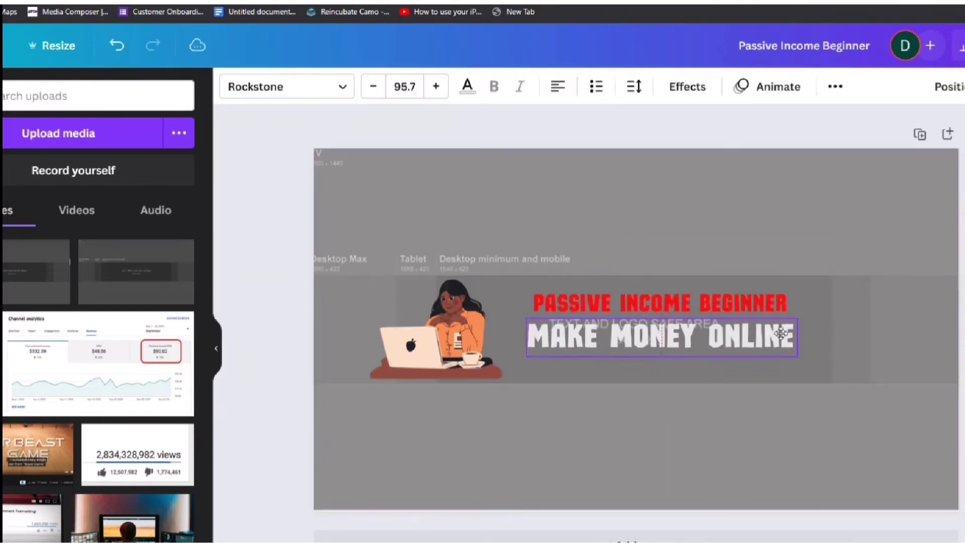
click(452, 342)
drag(383, 276, 424, 312)
drag(517, 312, 560, 286)
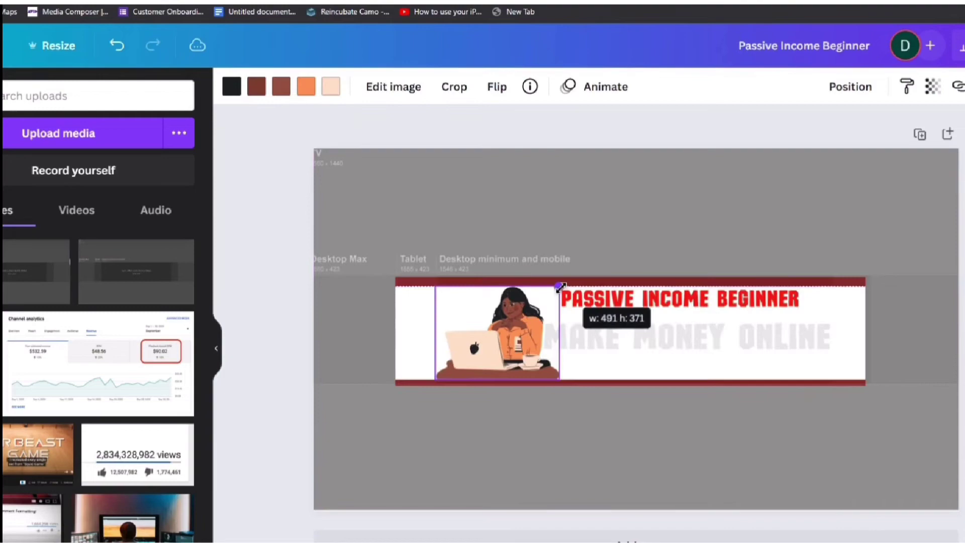
Step: Add a pink glowing text line beneath MAKE MONEY ONLINE
click(631, 336)
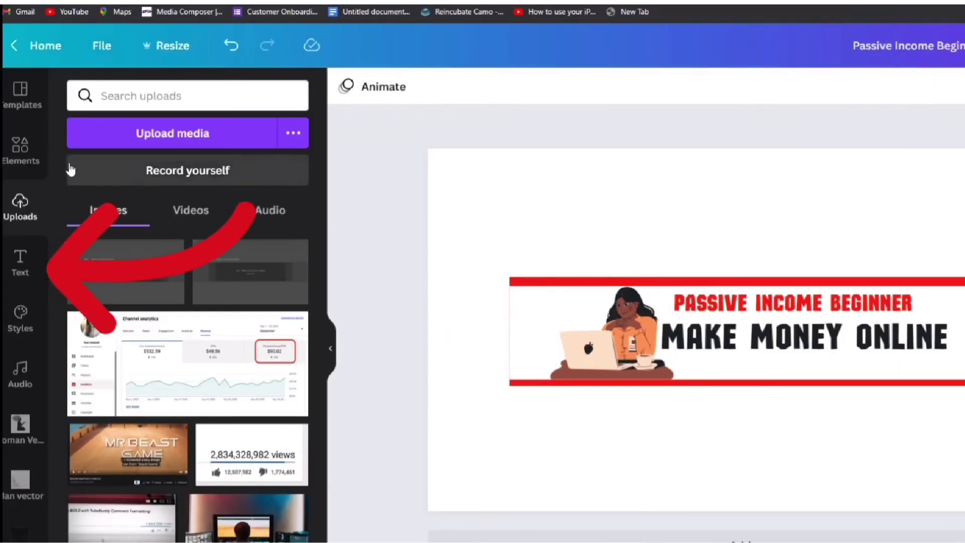
click(19, 266)
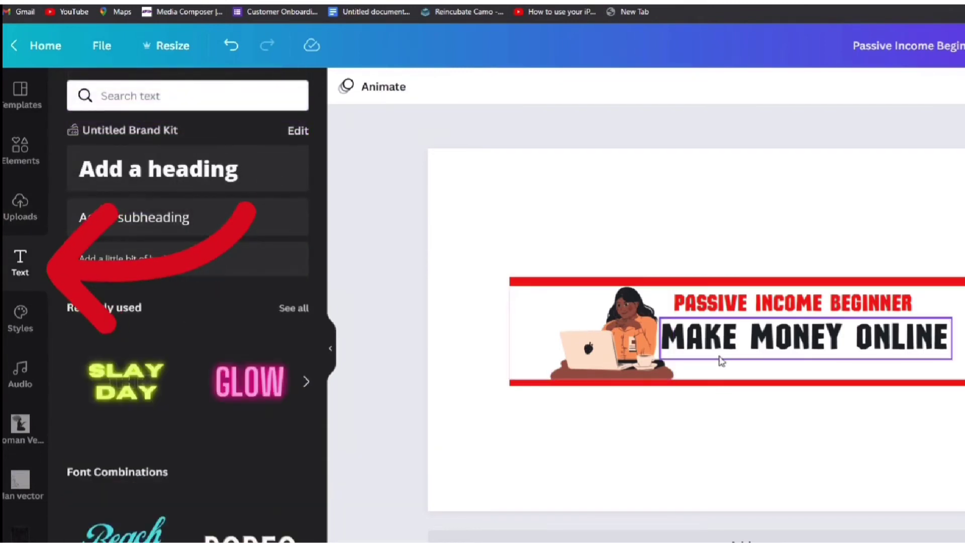
click(246, 381)
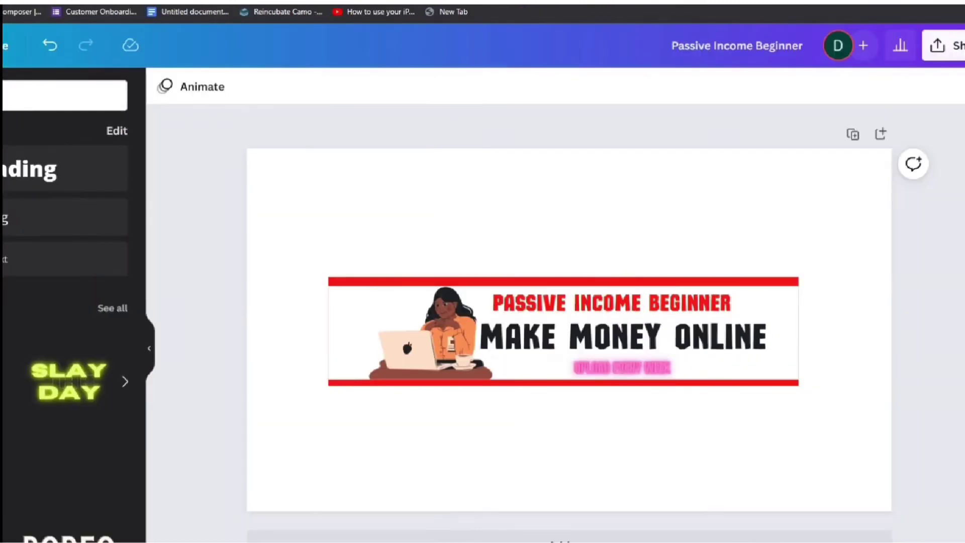
Step: Download the banner as a 2560 × 1440 px PNG via Share > Download
click(939, 46)
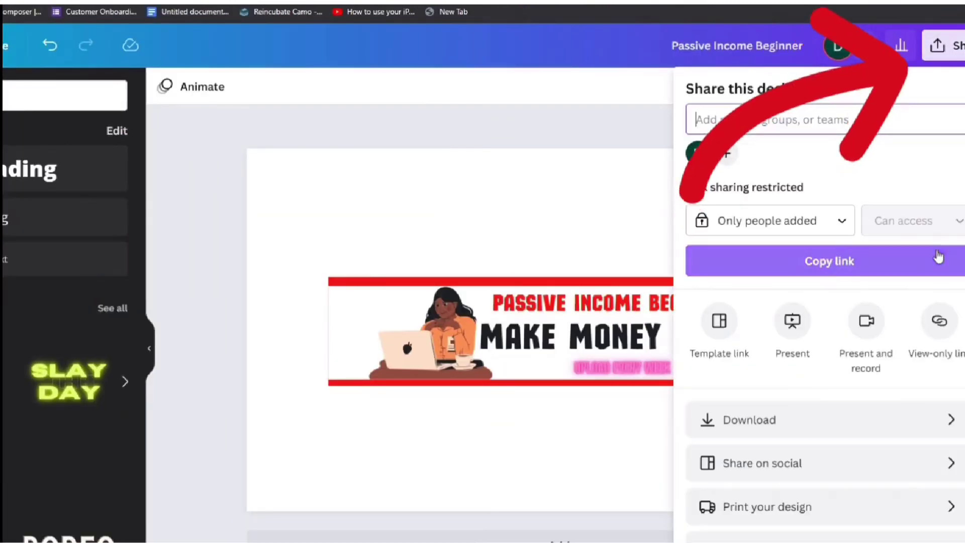
click(797, 435)
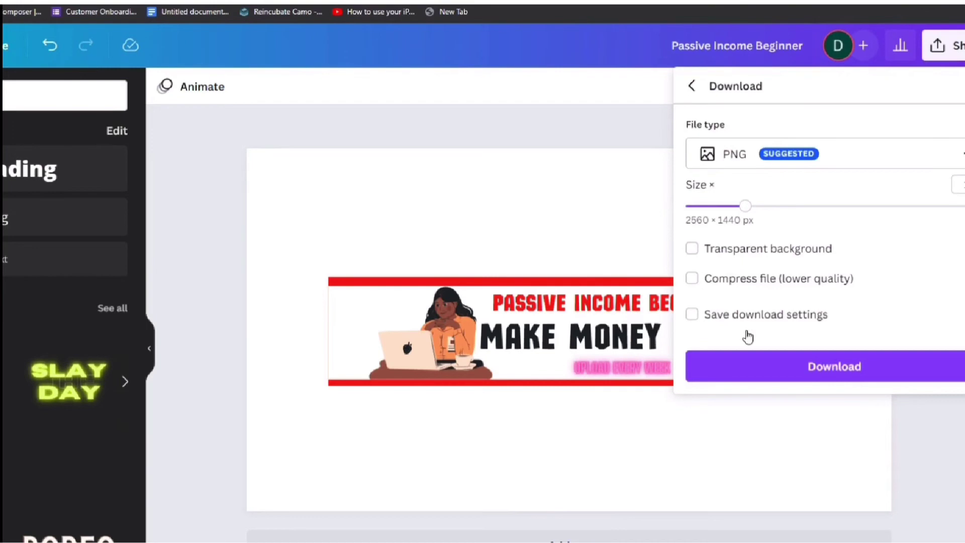
click(824, 366)
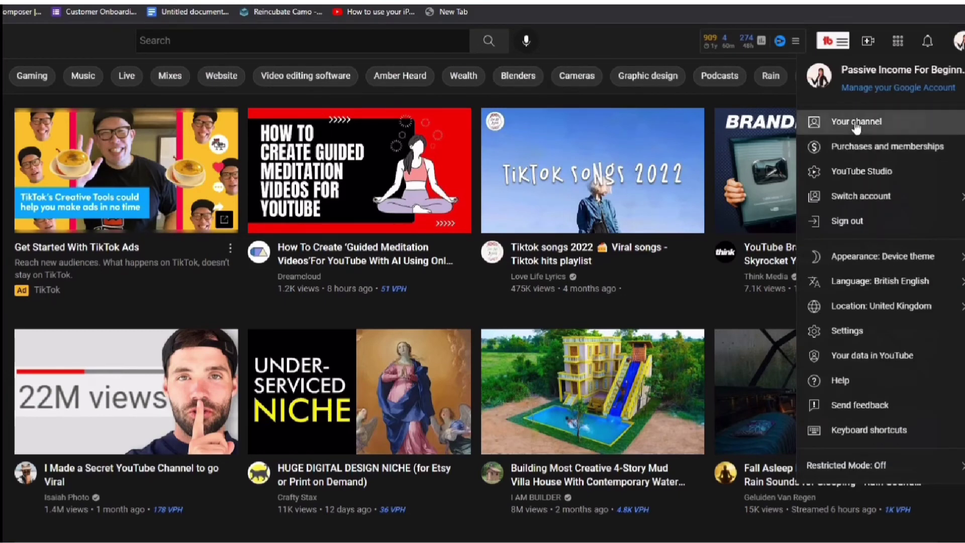
Step: Go to Your channel, open the Branding settings and bring the banner image section into view
click(857, 123)
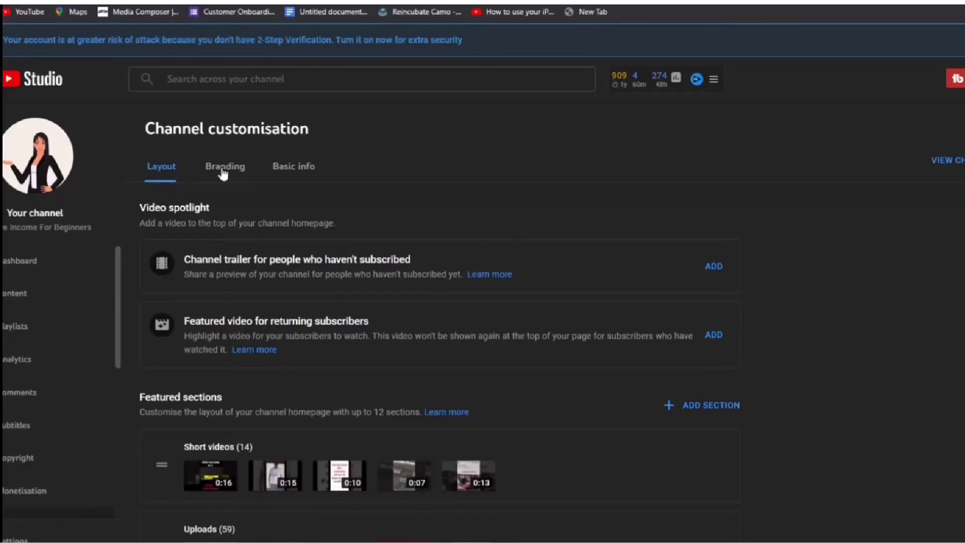
click(223, 171)
scroll(371, 385, down, 1)
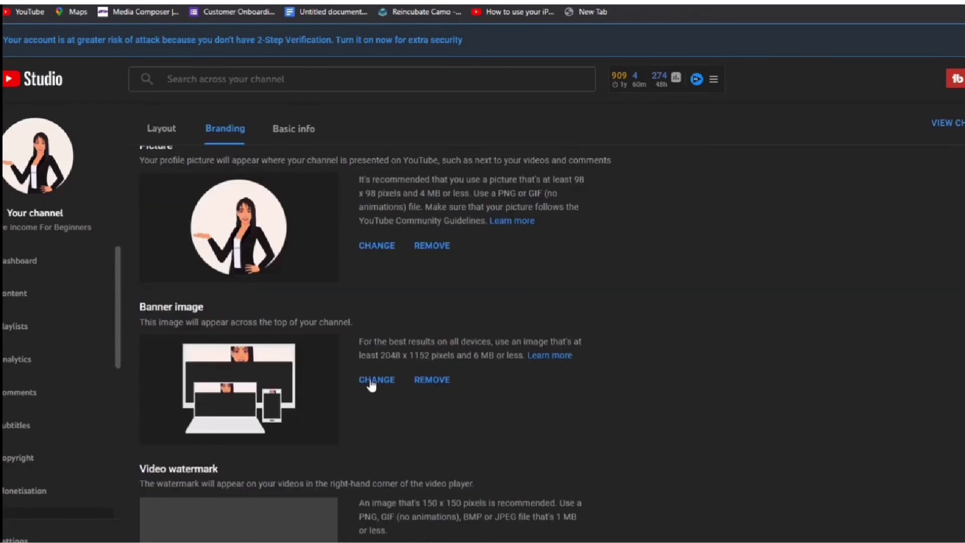
Step: Upload Passive Income Beginner (1).png as the channel banner image and accept the default crop
click(377, 380)
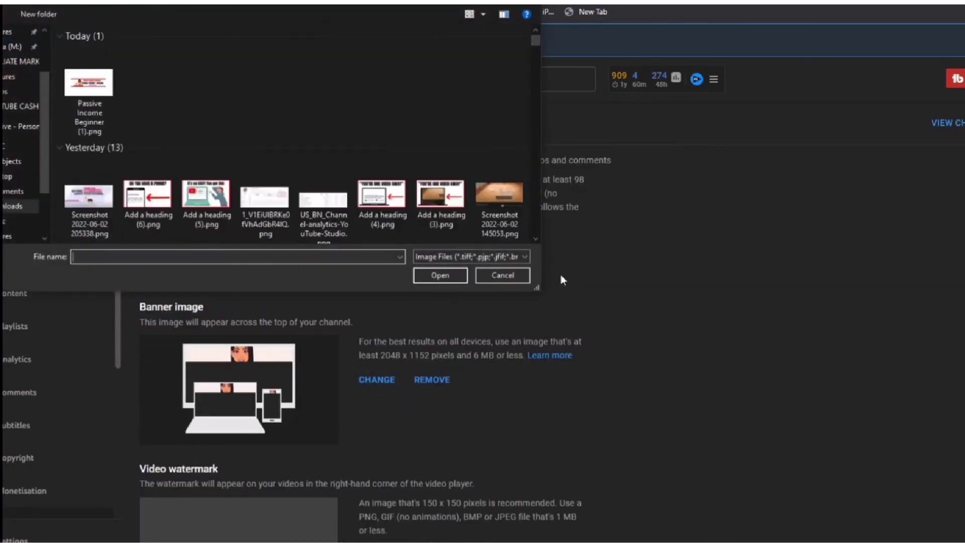
click(115, 105)
click(436, 278)
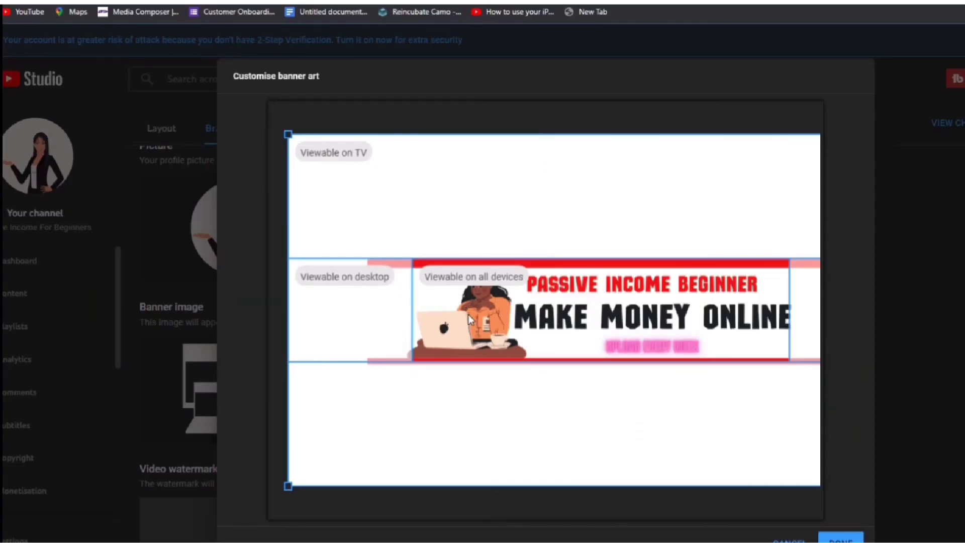
click(865, 535)
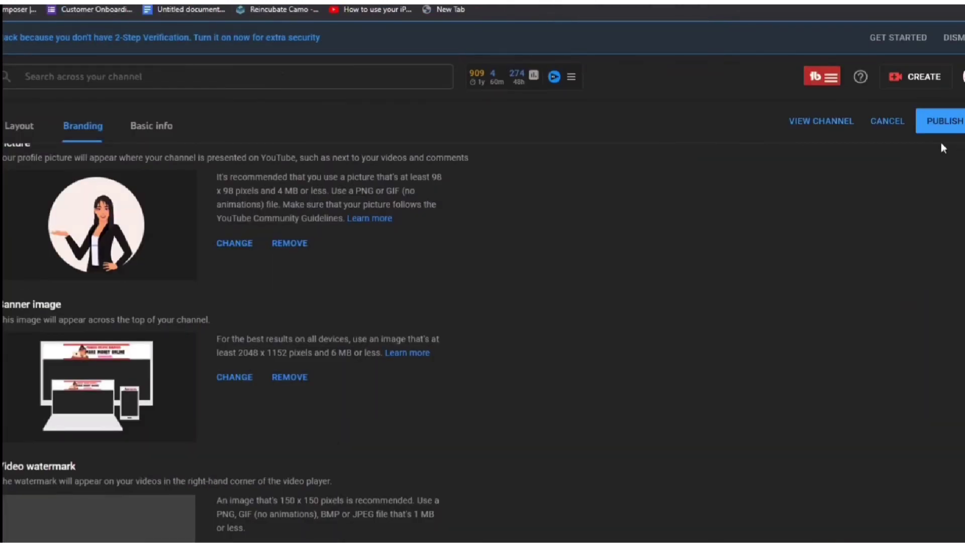
Step: Go to the public channel page to see the red-and-white MAKE MONEY ONLINE banner
click(796, 125)
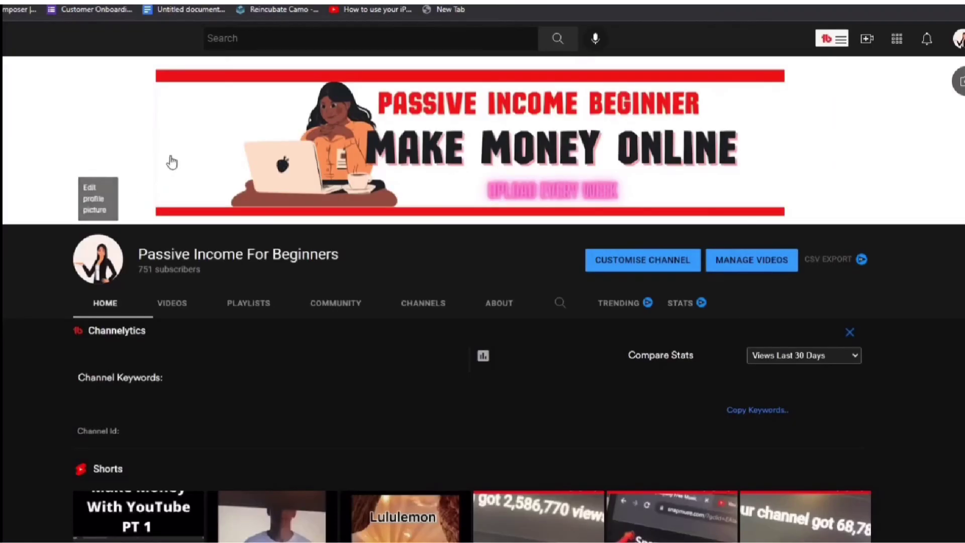